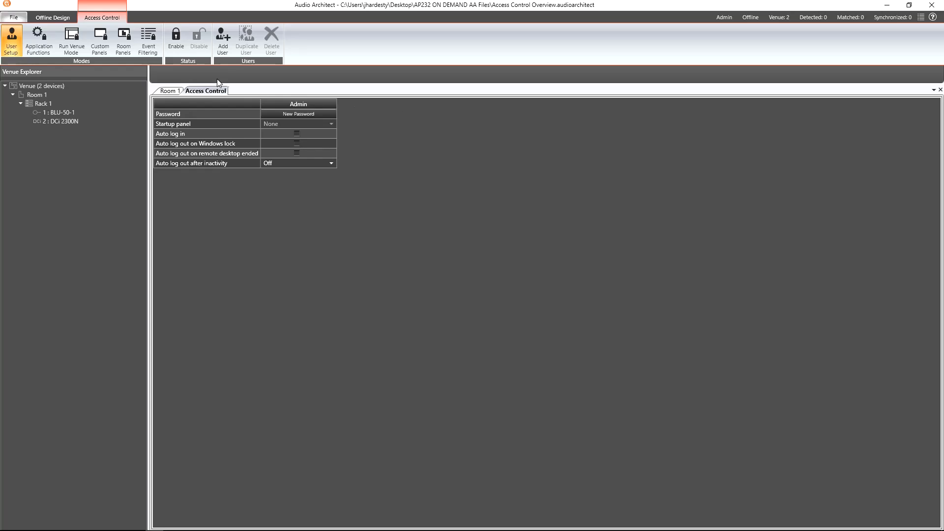
- Set and apply a confirmed password for Admin, then add a second user account, User 1
click(179, 40)
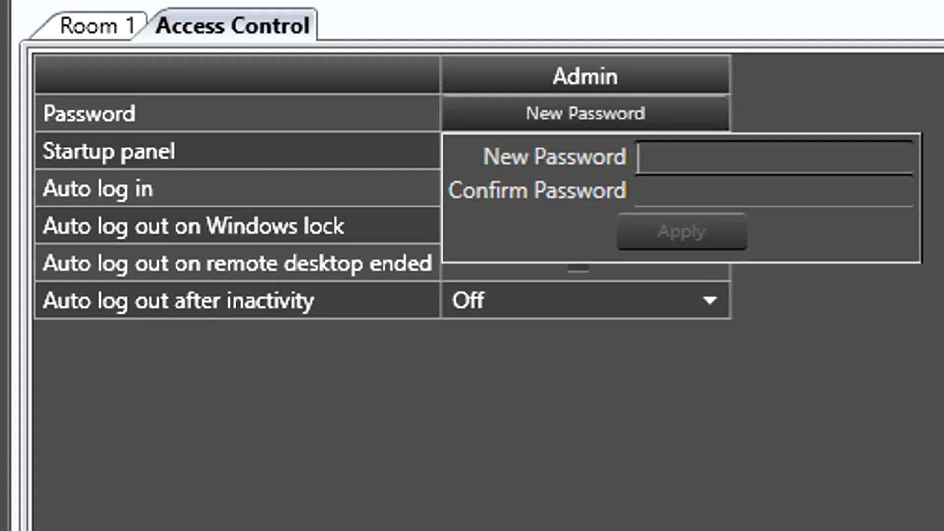
text(admin)
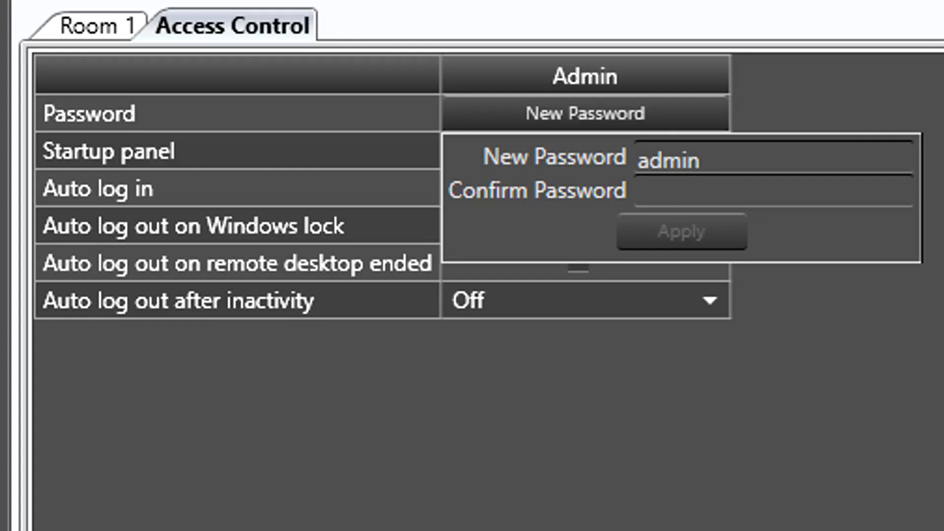
key(Tab)
text(admin)
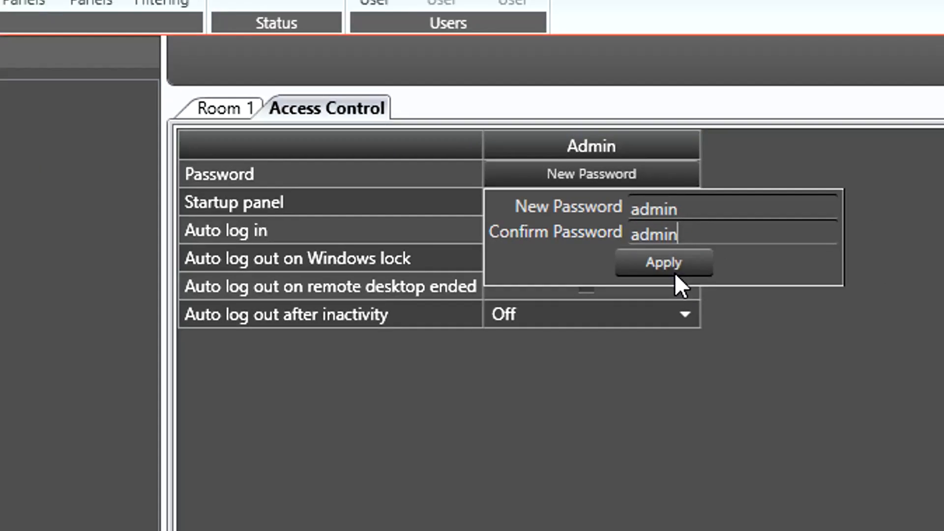
click(693, 241)
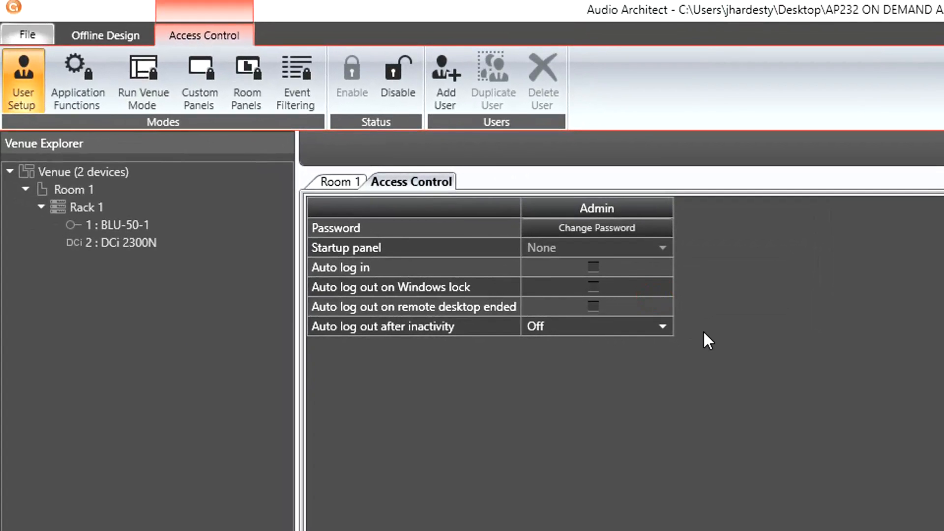
click(444, 108)
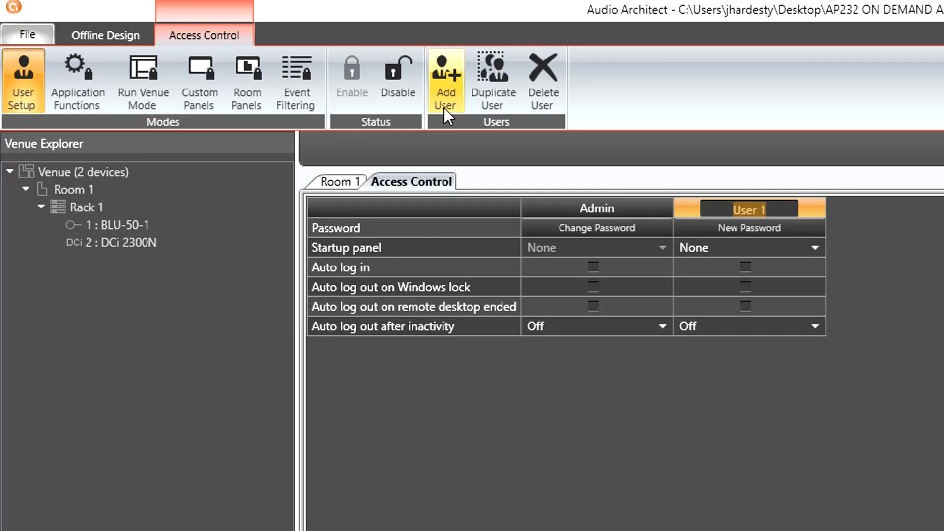
- Enter and confirm a new password for User 1, then apply it
click(754, 229)
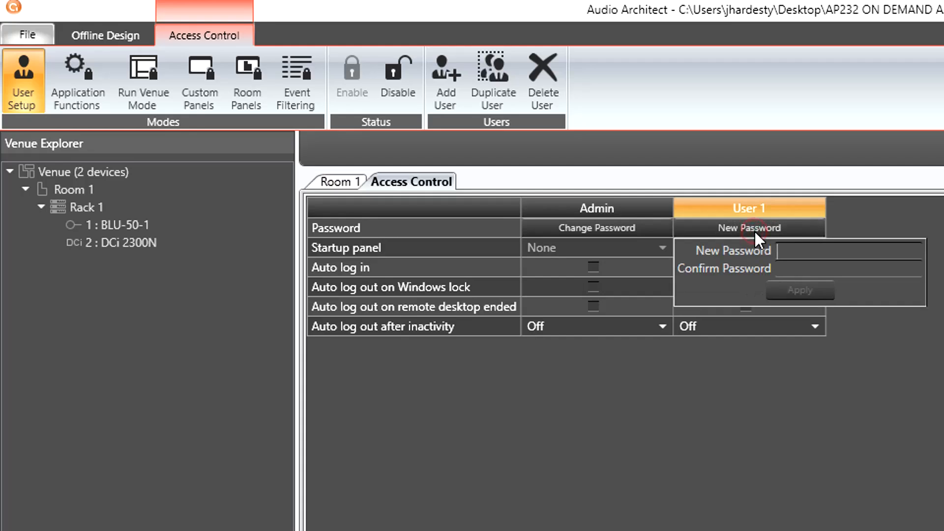
text(password)
key(Tab)
text(password)
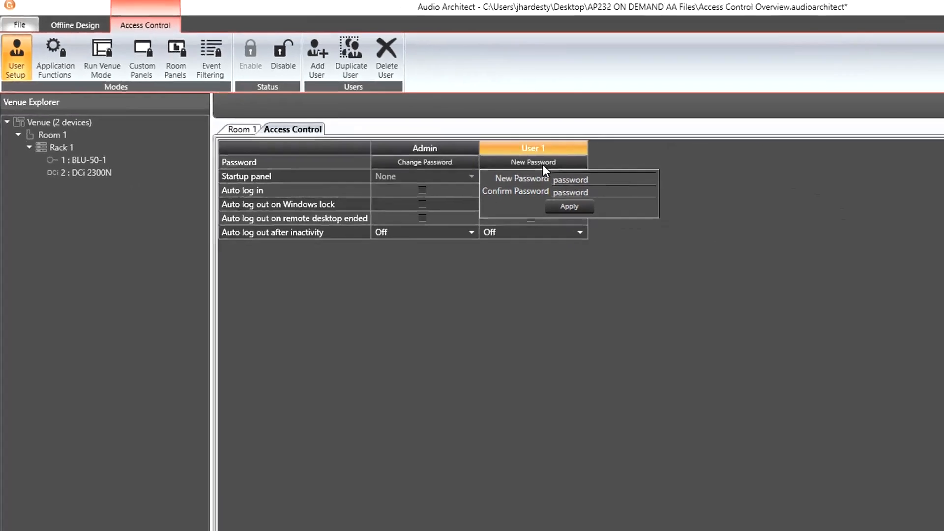
click(565, 209)
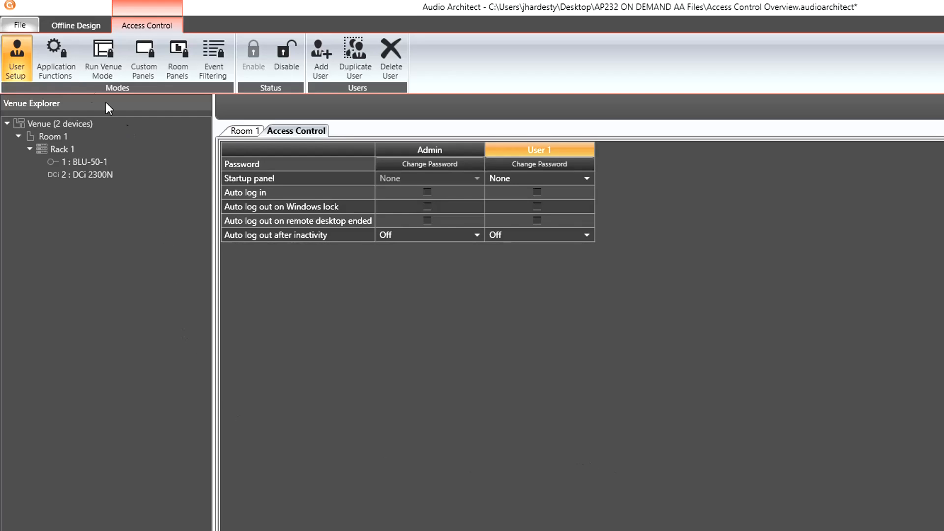
- Review the Application Functions permissions, then view each user's Run Venue Mode settings
click(70, 74)
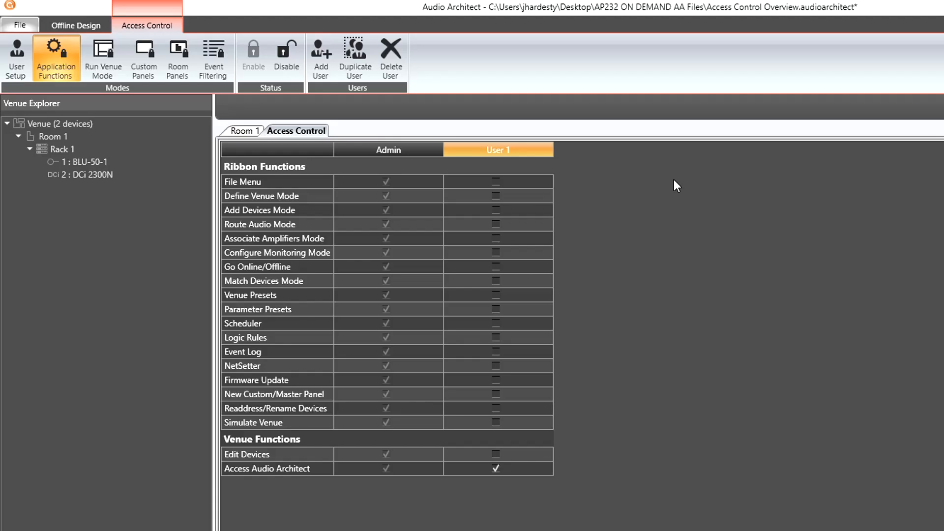
click(111, 66)
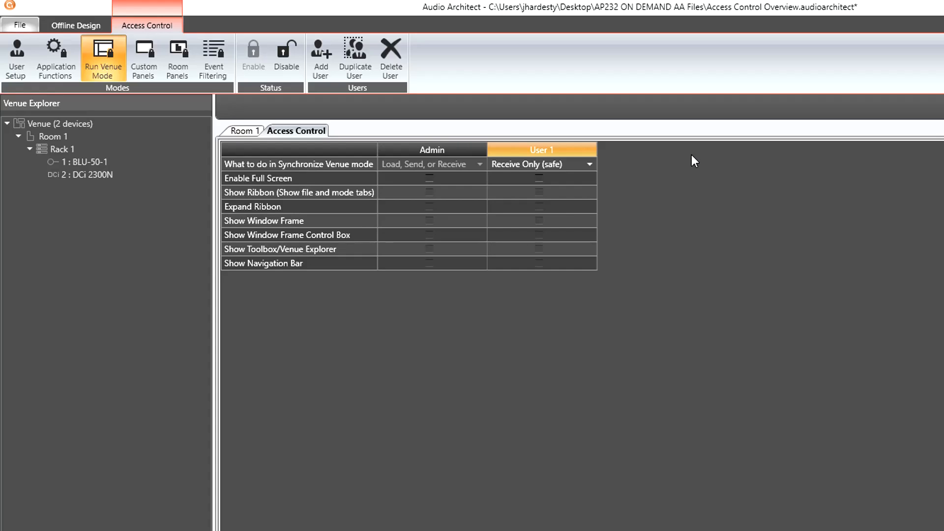
- Check Custom Panels access, then view Room Panels permissions for Admin and User 1
click(149, 53)
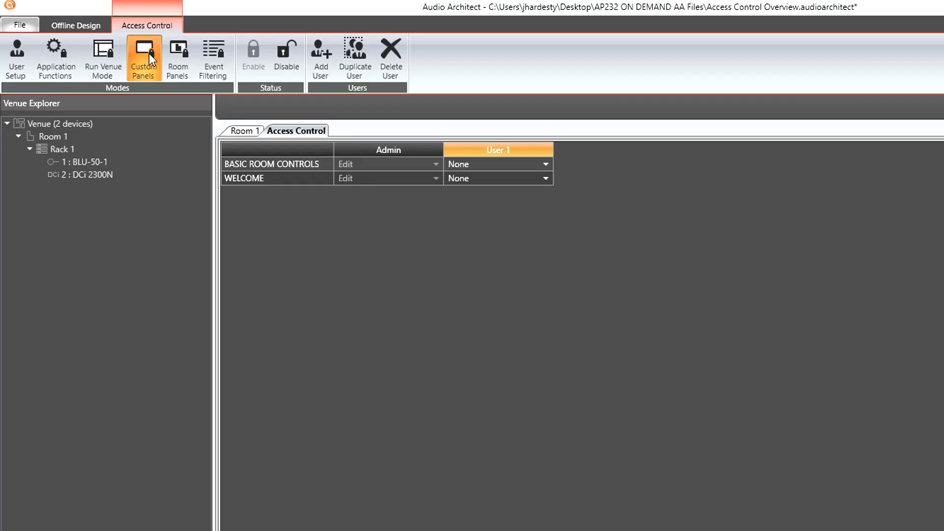
click(175, 60)
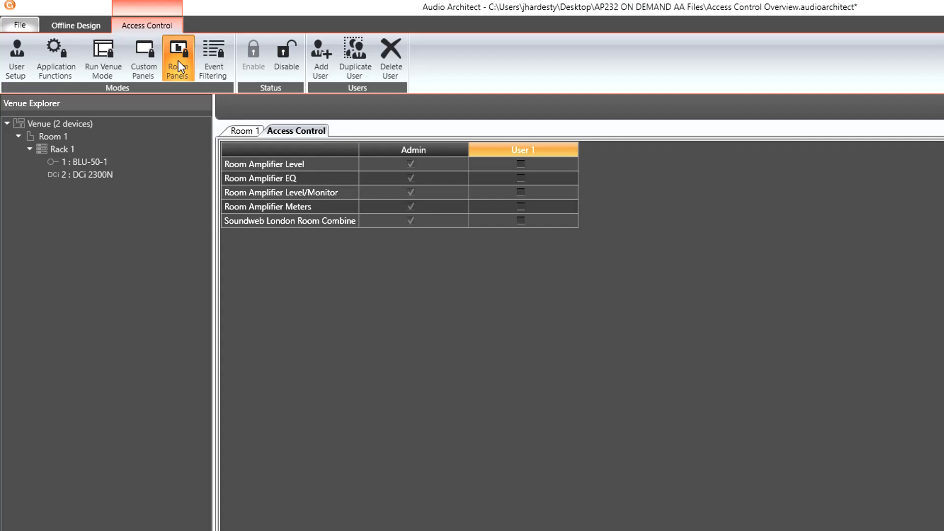
- Show the Event Filtering settings and scroll down and back up through the event list
click(208, 63)
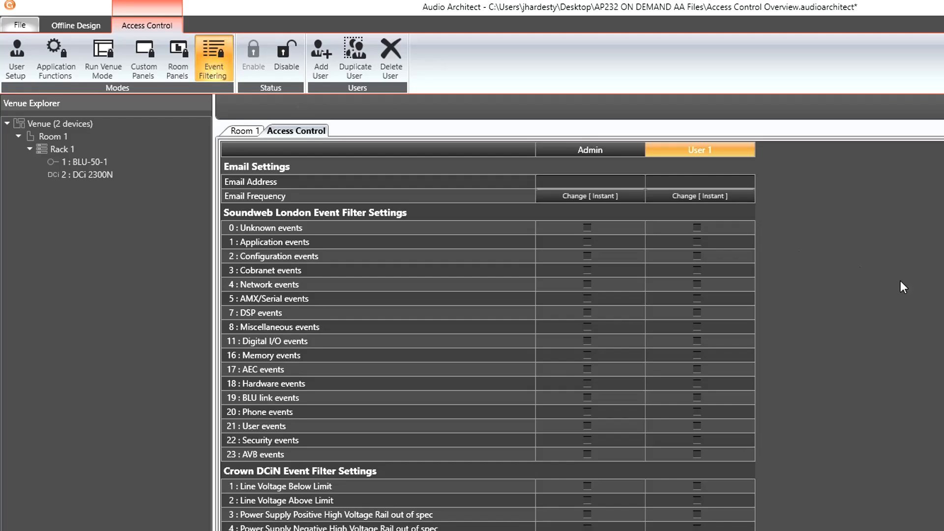
scroll(915, 365, down, 5)
scroll(916, 369, down, 14)
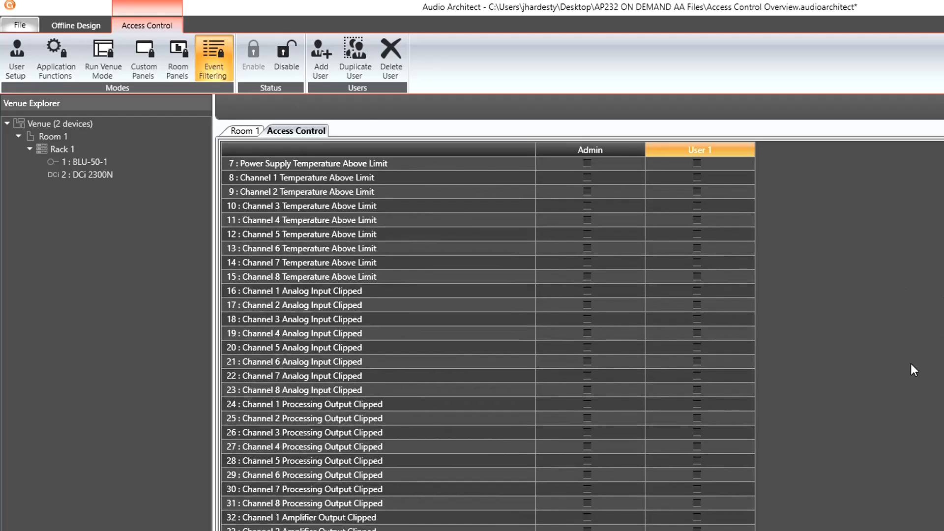
scroll(902, 365, down, 16)
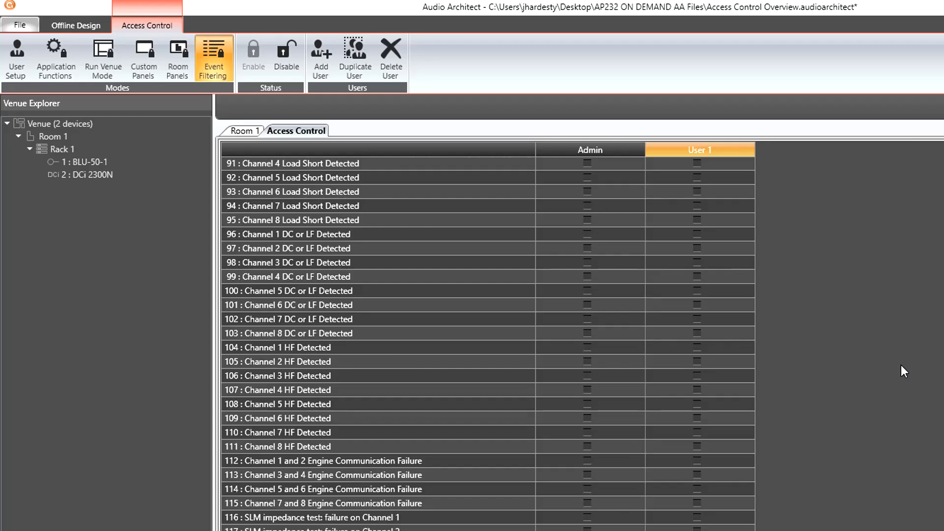
scroll(880, 365, up, 15)
scroll(880, 364, up, 19)
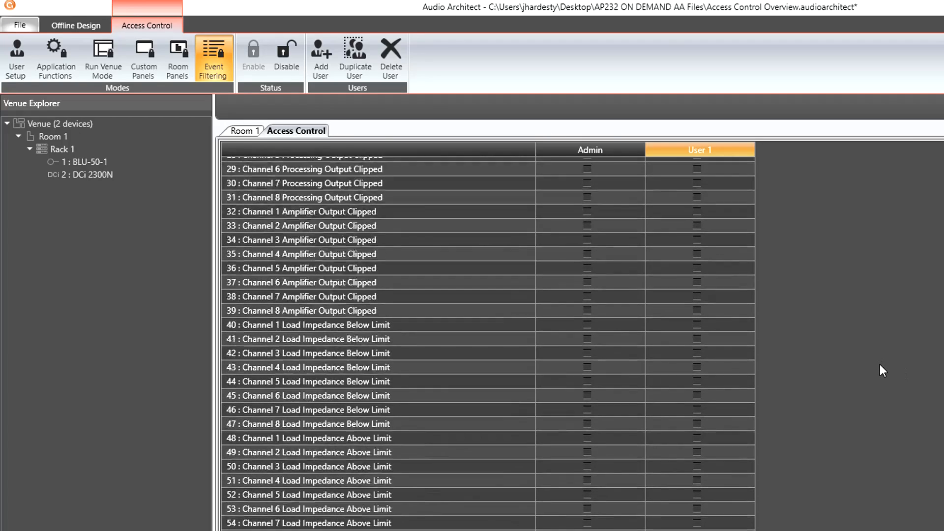
scroll(879, 364, up, 3)
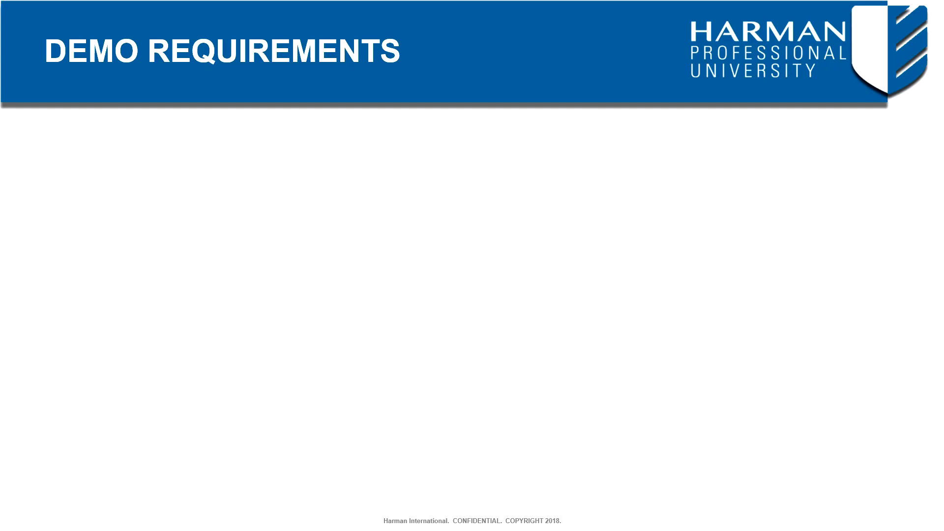
- Advance the Demo Requirements slide through its five bullets, from Automatic login to strict lockdown
key(Right)
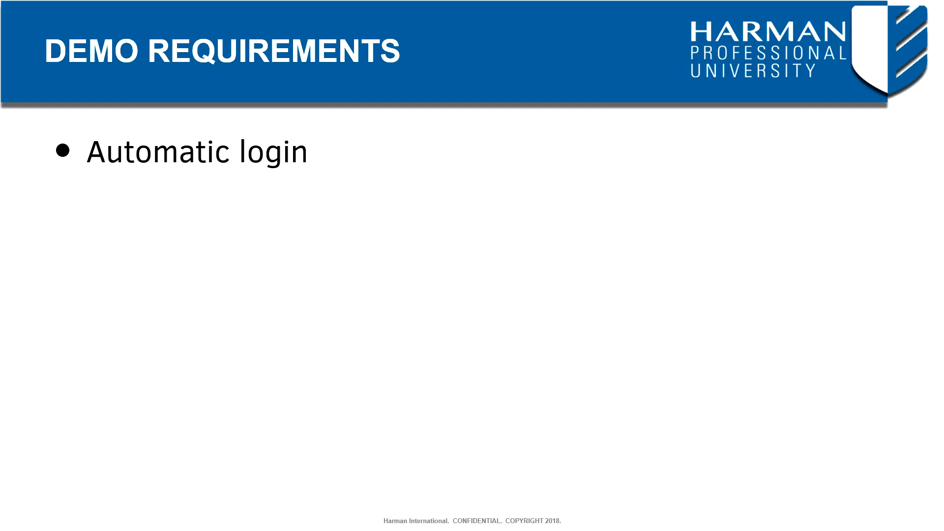
key(Right)
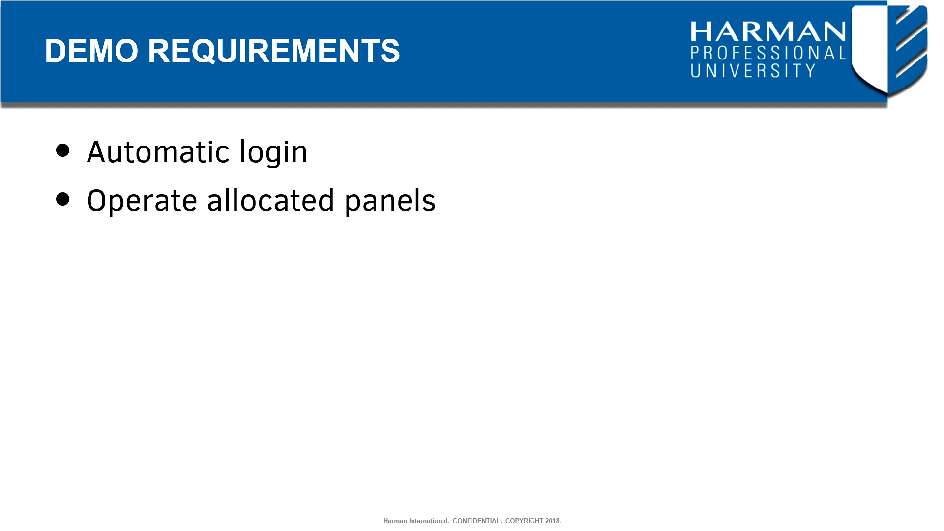
key(Right)
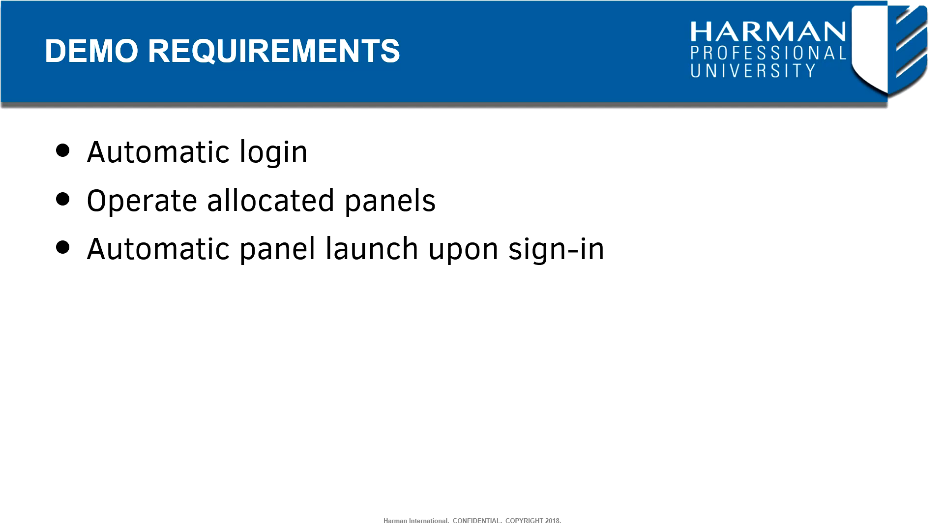
key(Right)
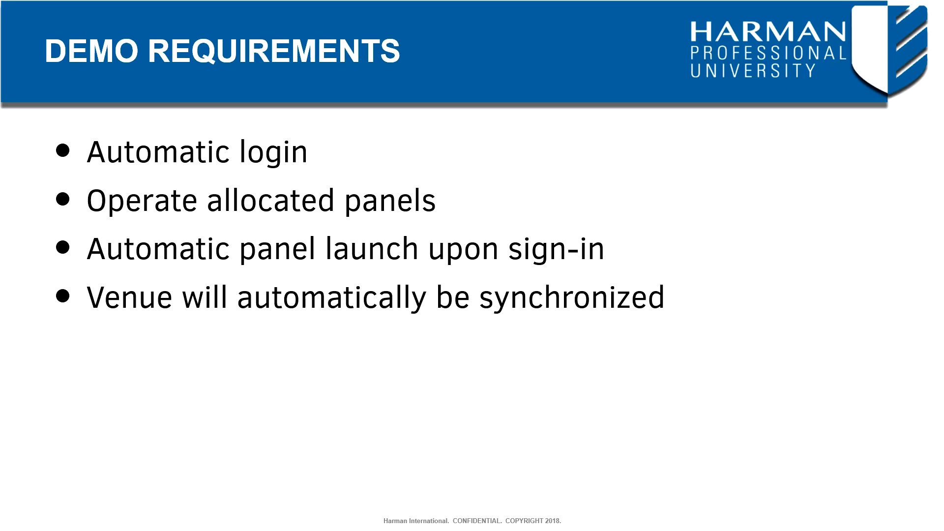
key(Right)
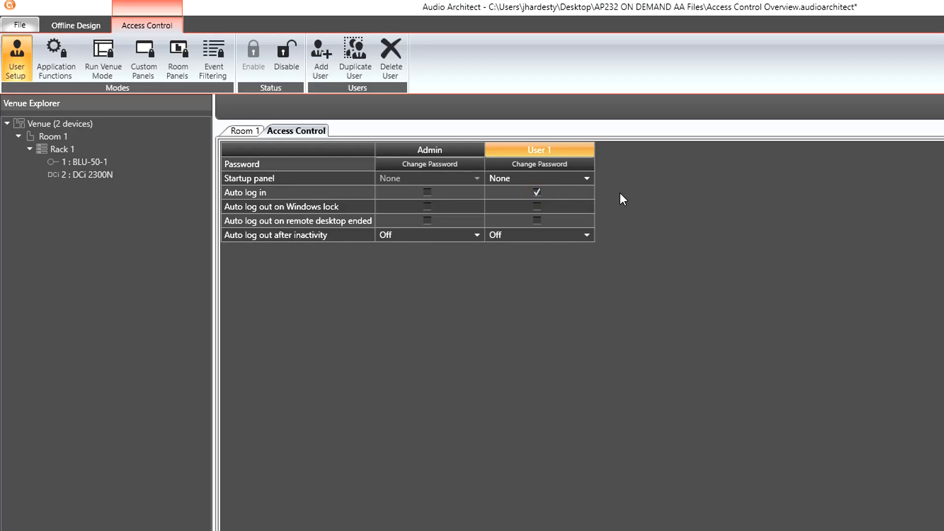
- After checking User 1's startup panel choices, set BASIC ROOM CONTROLS and WELCOME to Operate for User 1
click(577, 179)
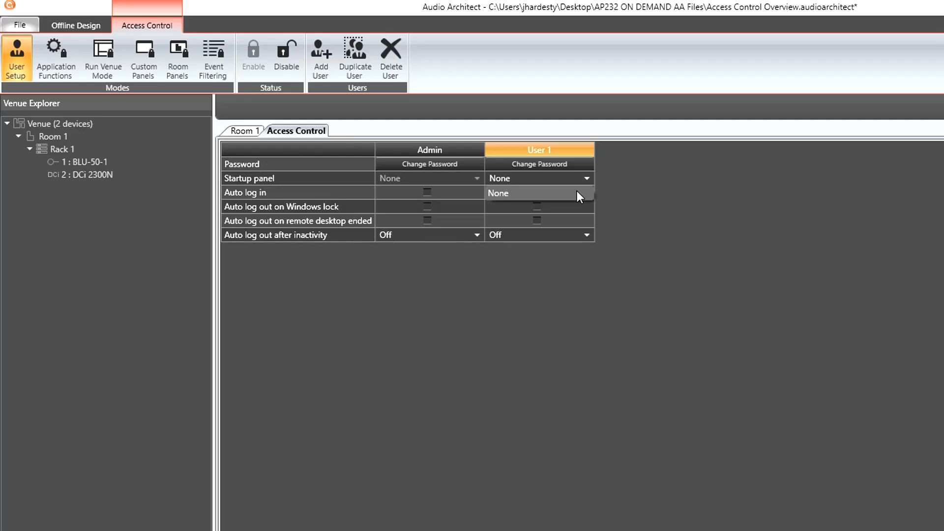
click(630, 200)
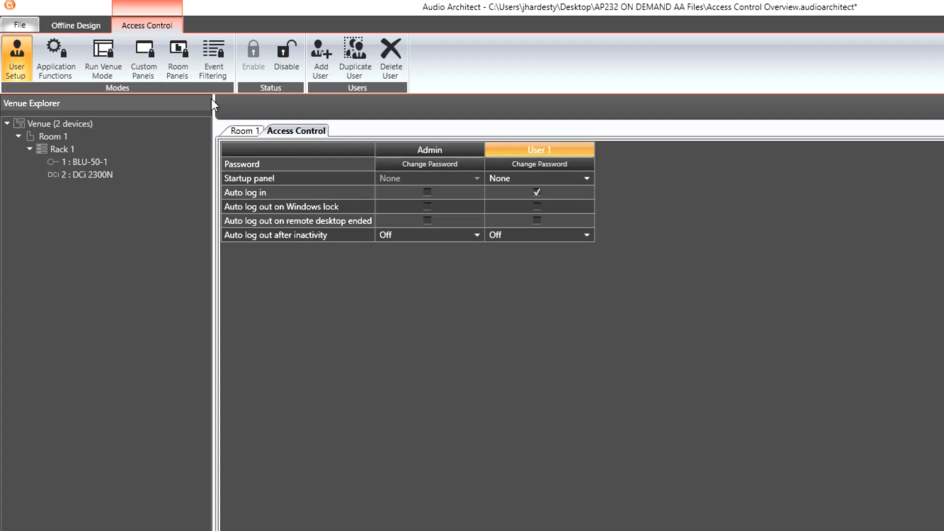
click(145, 67)
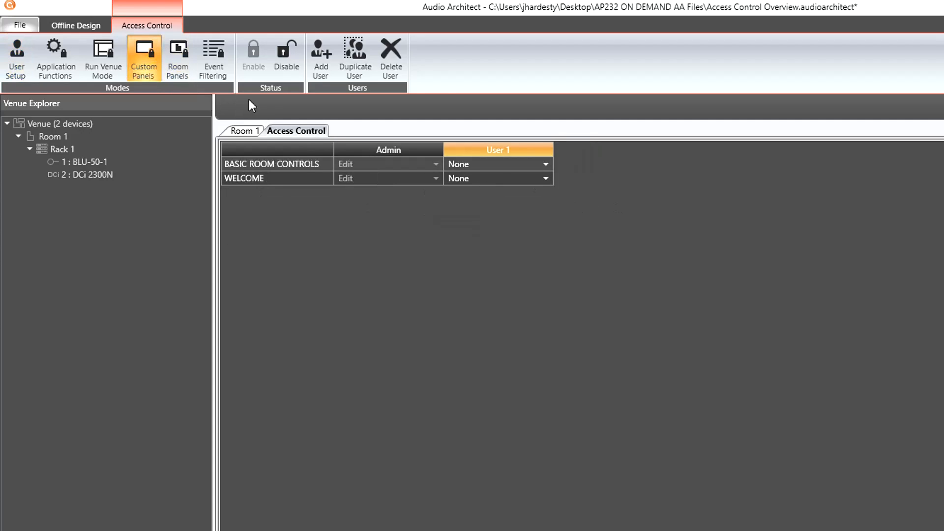
click(482, 163)
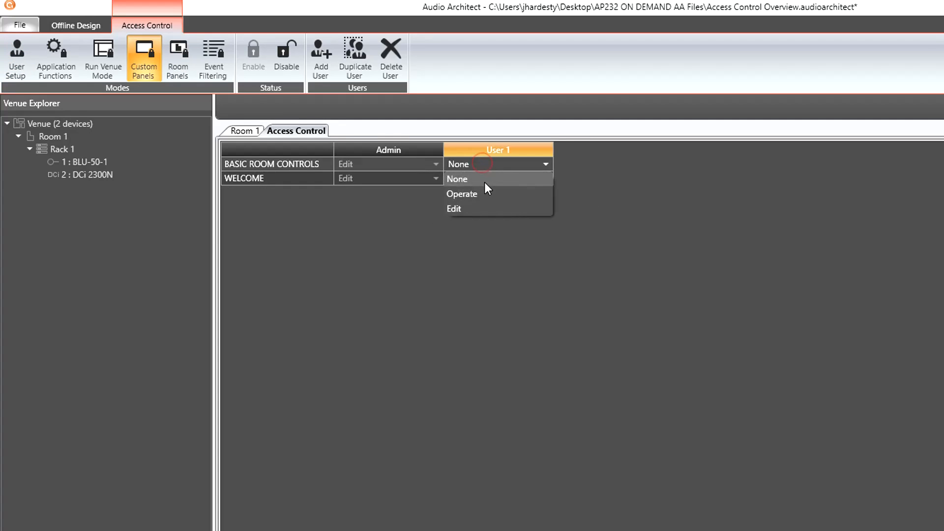
click(481, 194)
click(477, 179)
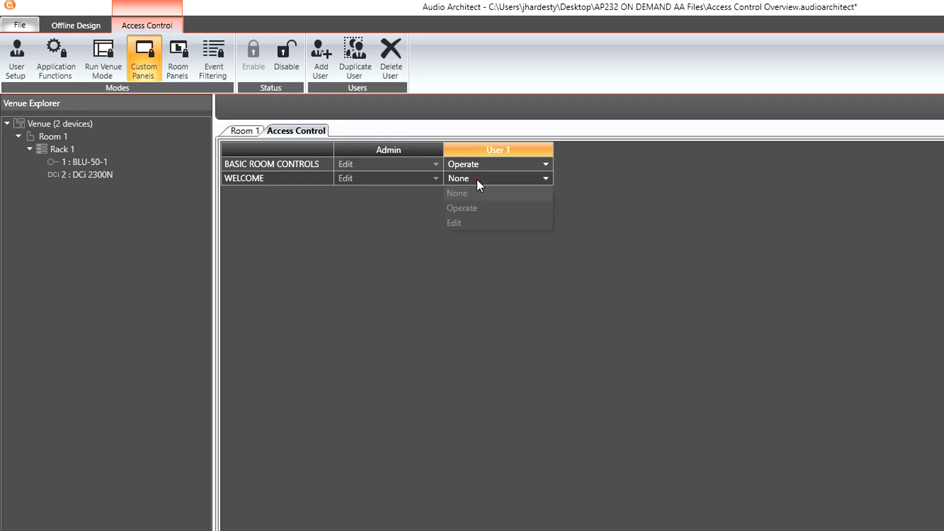
click(478, 204)
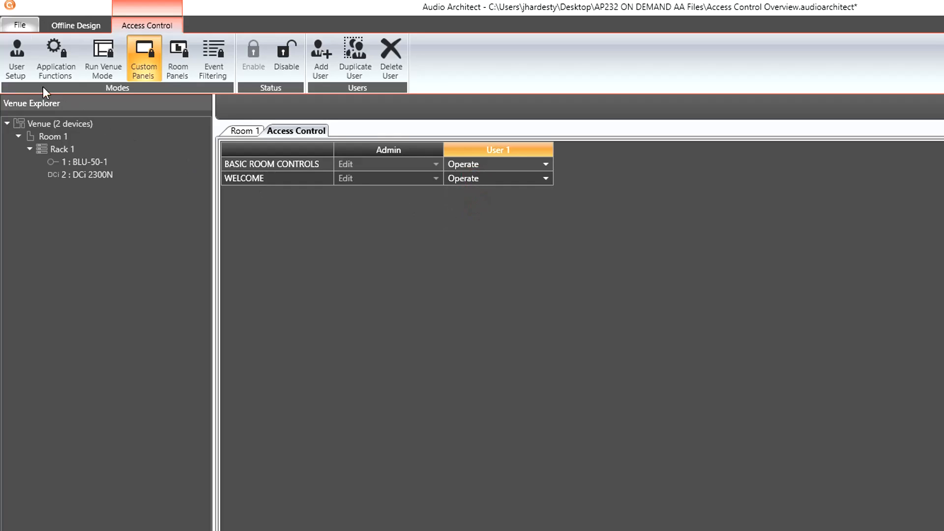
- In User Setup, make WELCOME the startup panel for User 1
click(15, 73)
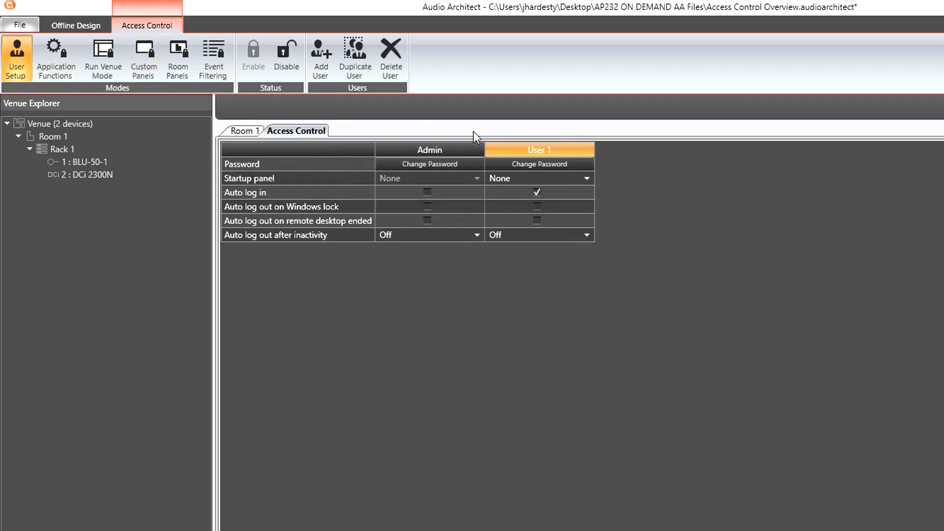
click(539, 180)
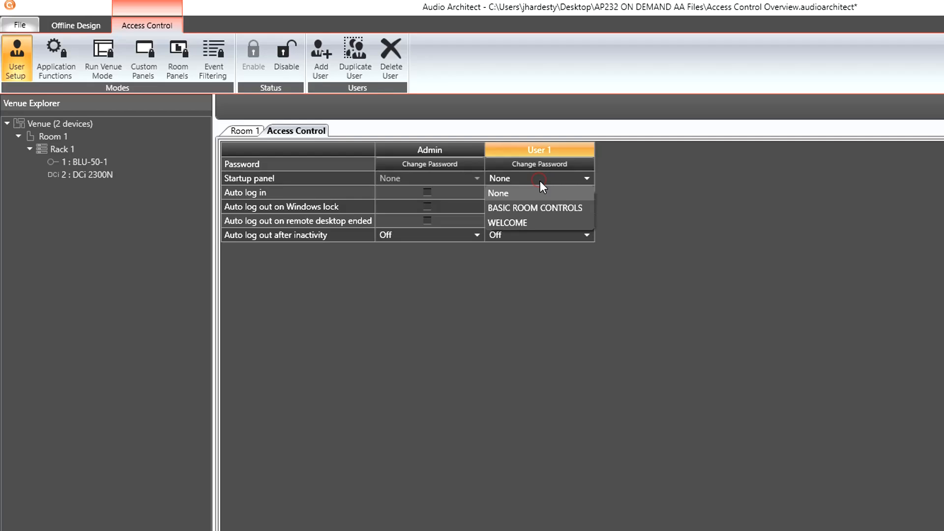
click(537, 225)
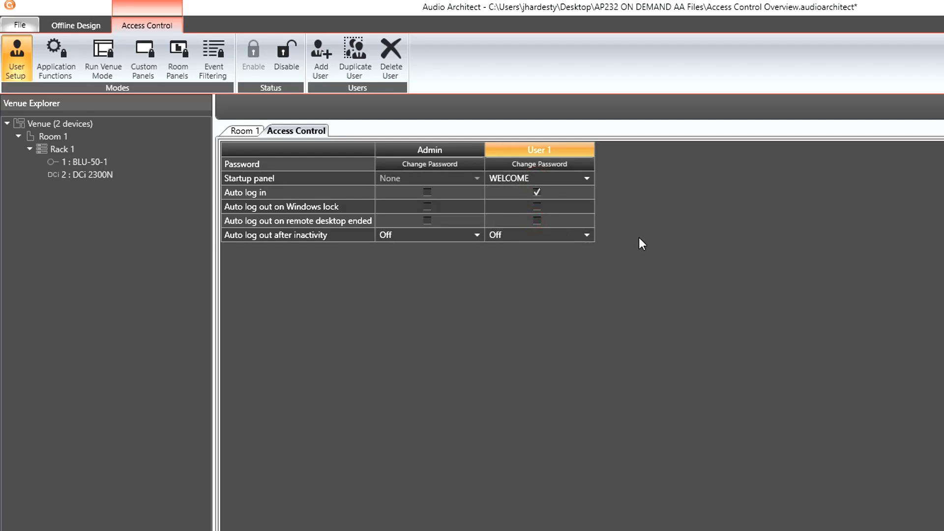
- In Run Venue Mode, set User 1's venue synchronization to Auto Load and Receive
click(93, 48)
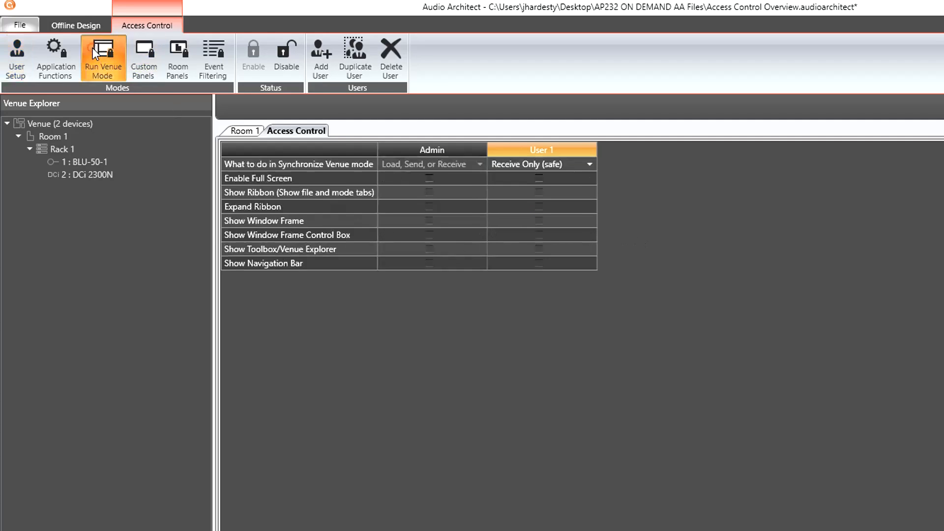
click(588, 165)
click(582, 208)
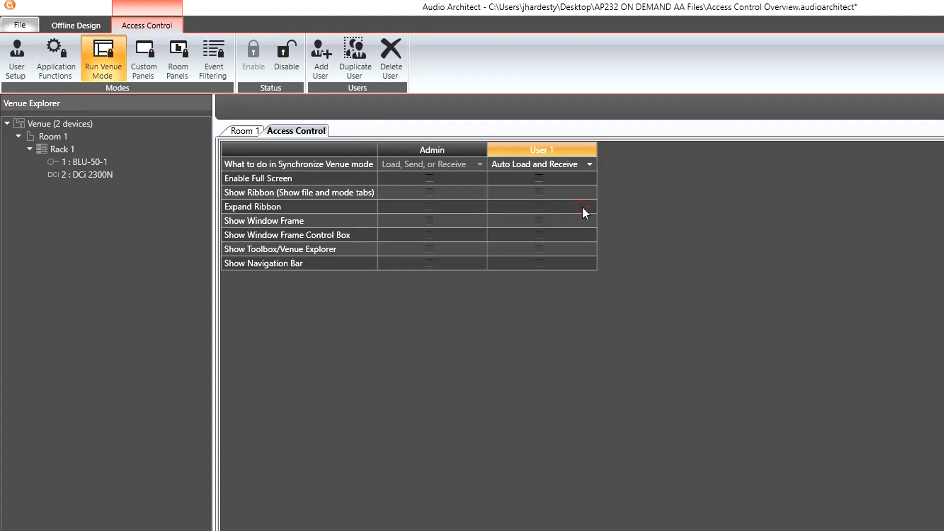